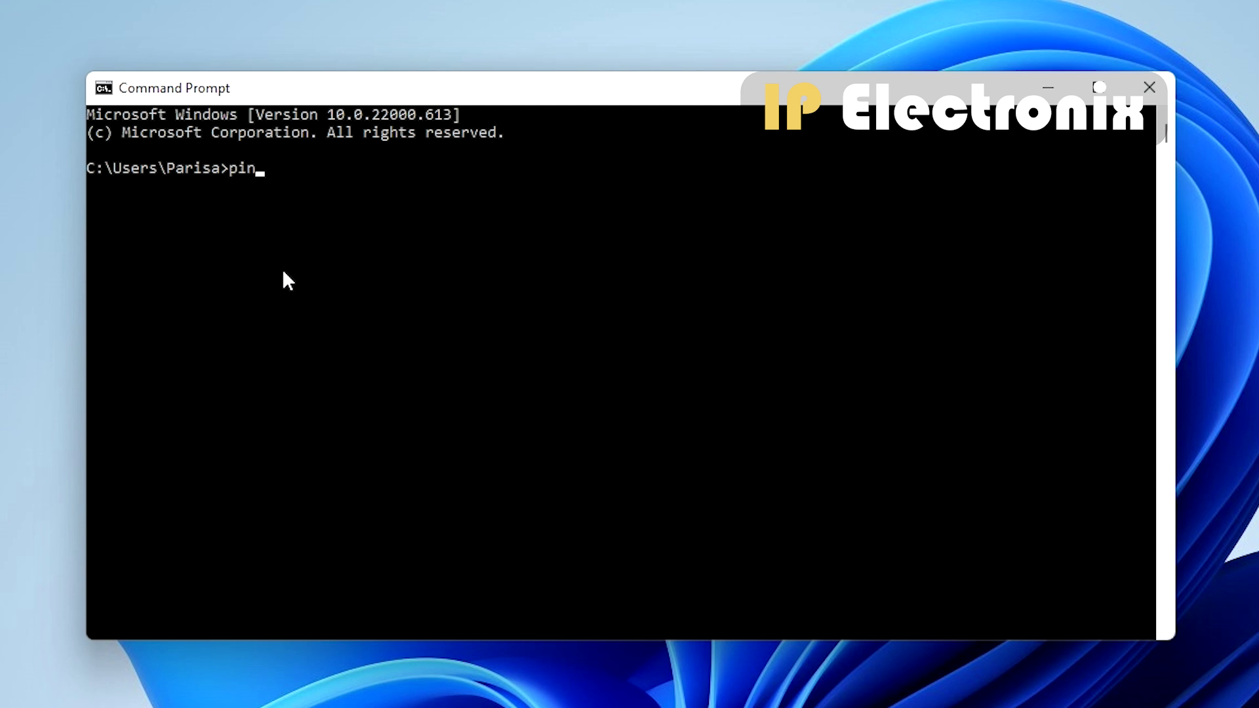
- Ping 192.168.1.100 from Command Prompt and confirm replies with 0% loss
type("168.1.100")
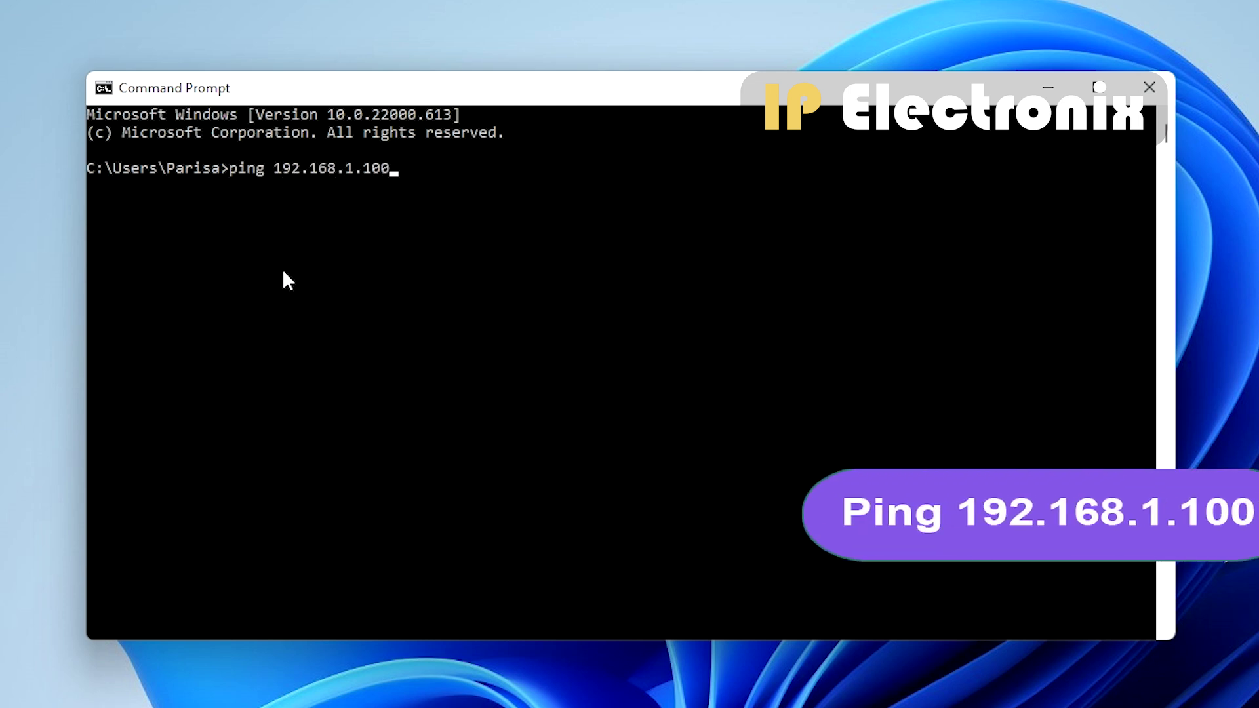
key("Return")
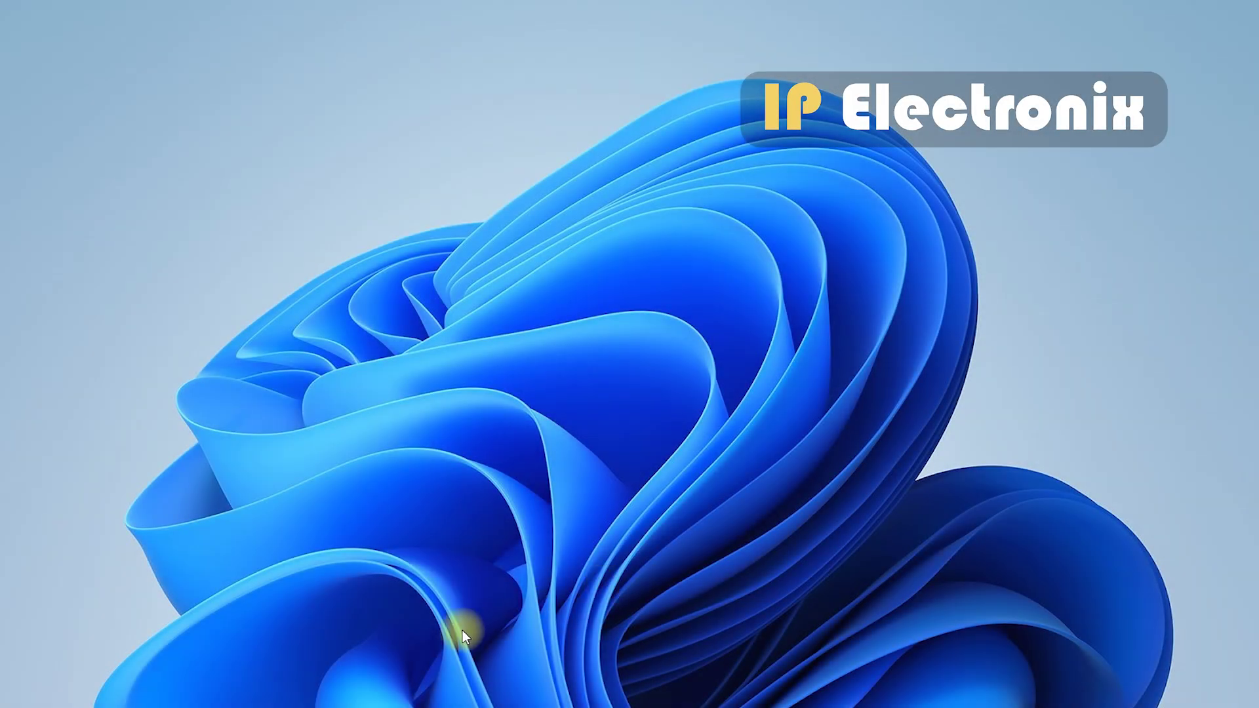
- Launch Chrome and load the device address 192.168.1.100
left_click(215, 707)
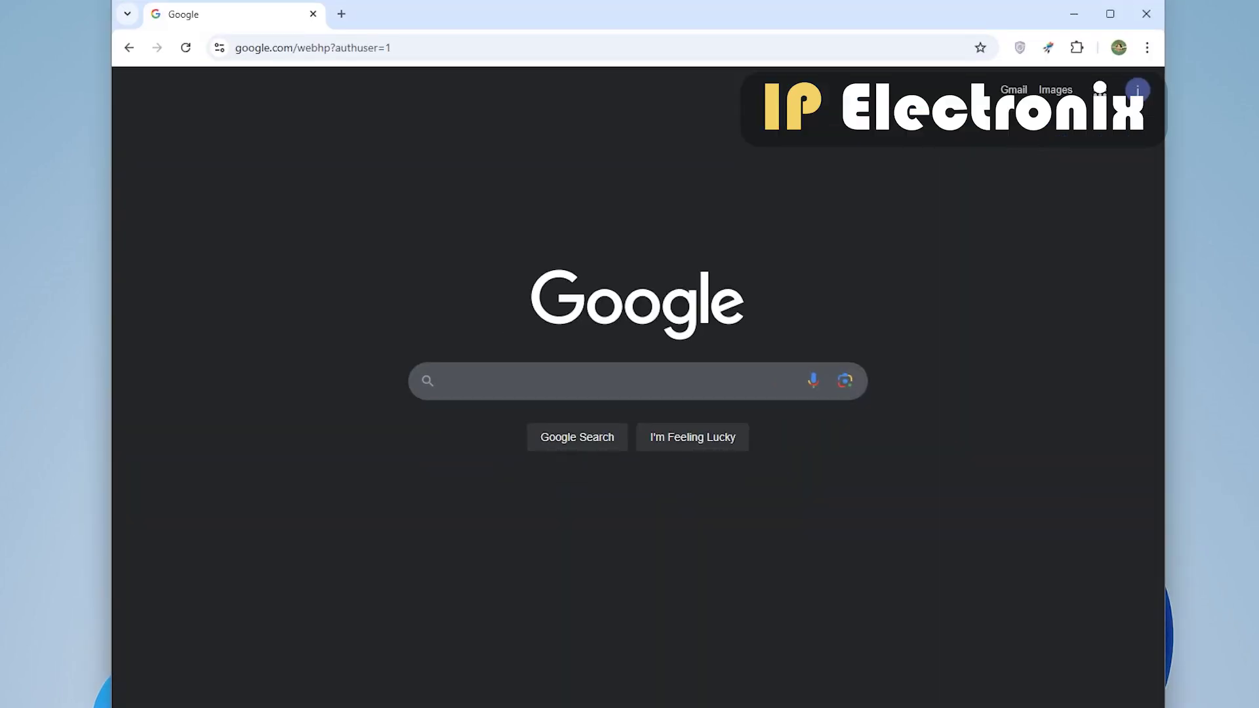
left_click(426, 44)
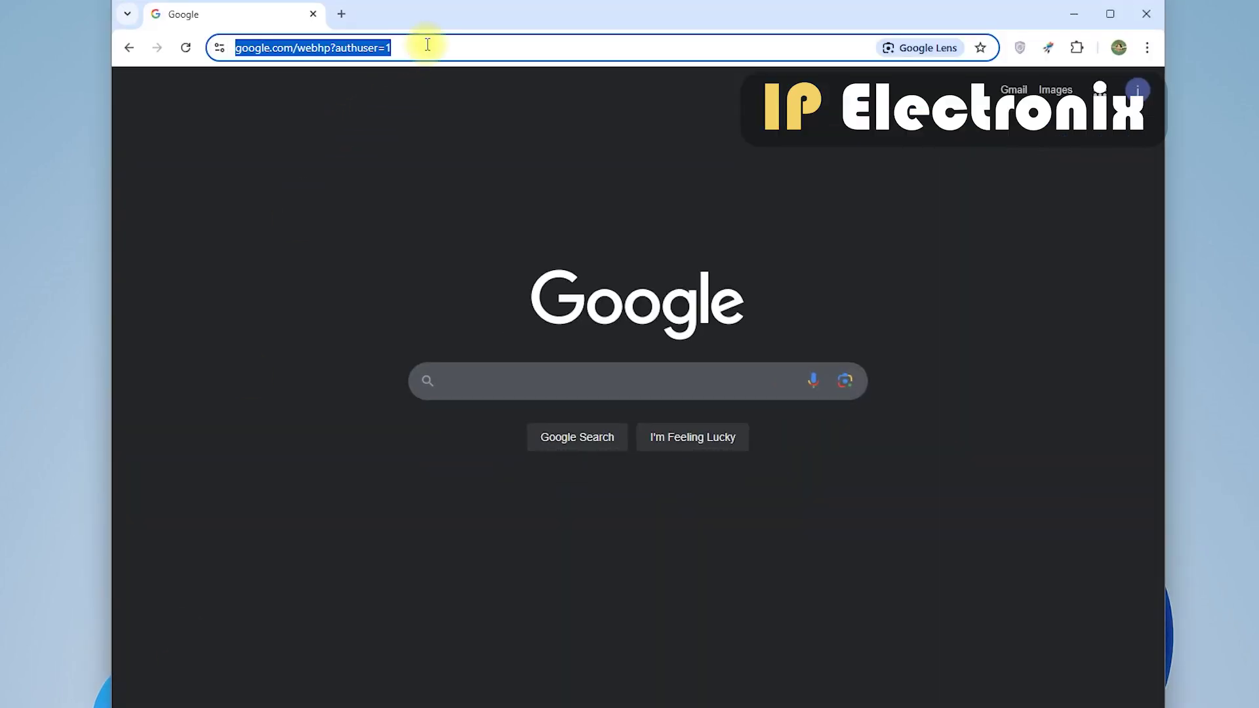
type("19")
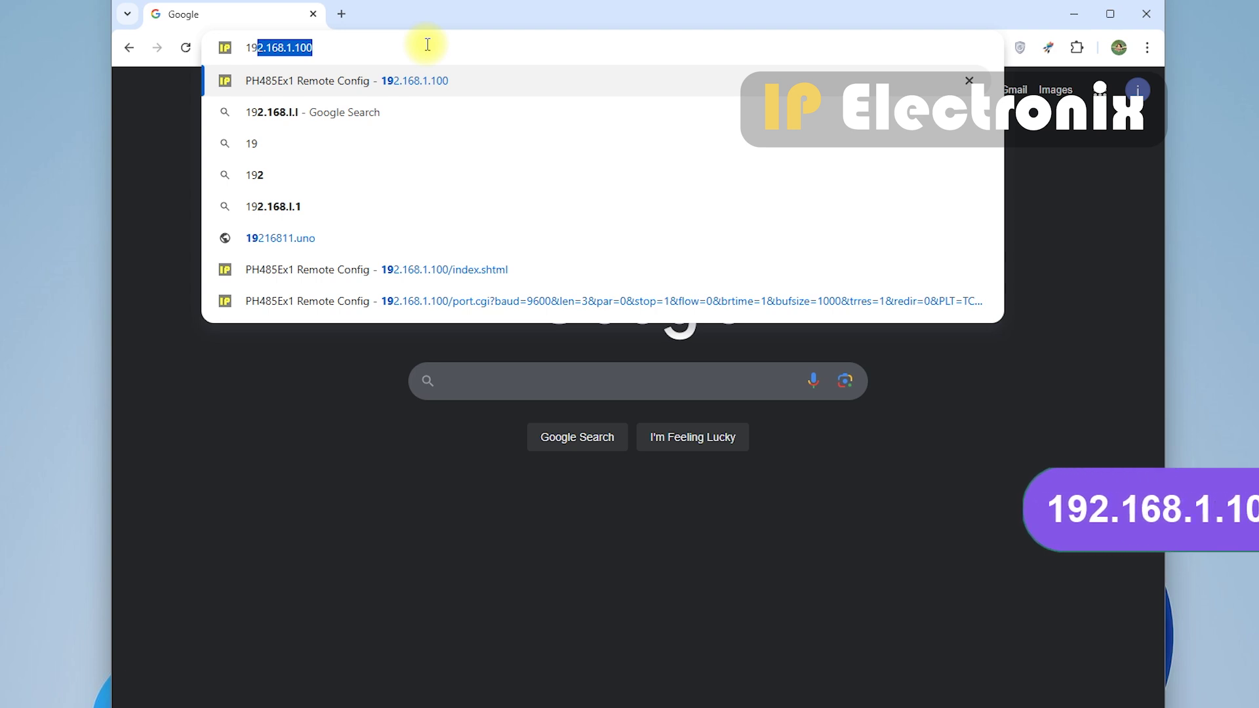
type("2.168.1.100")
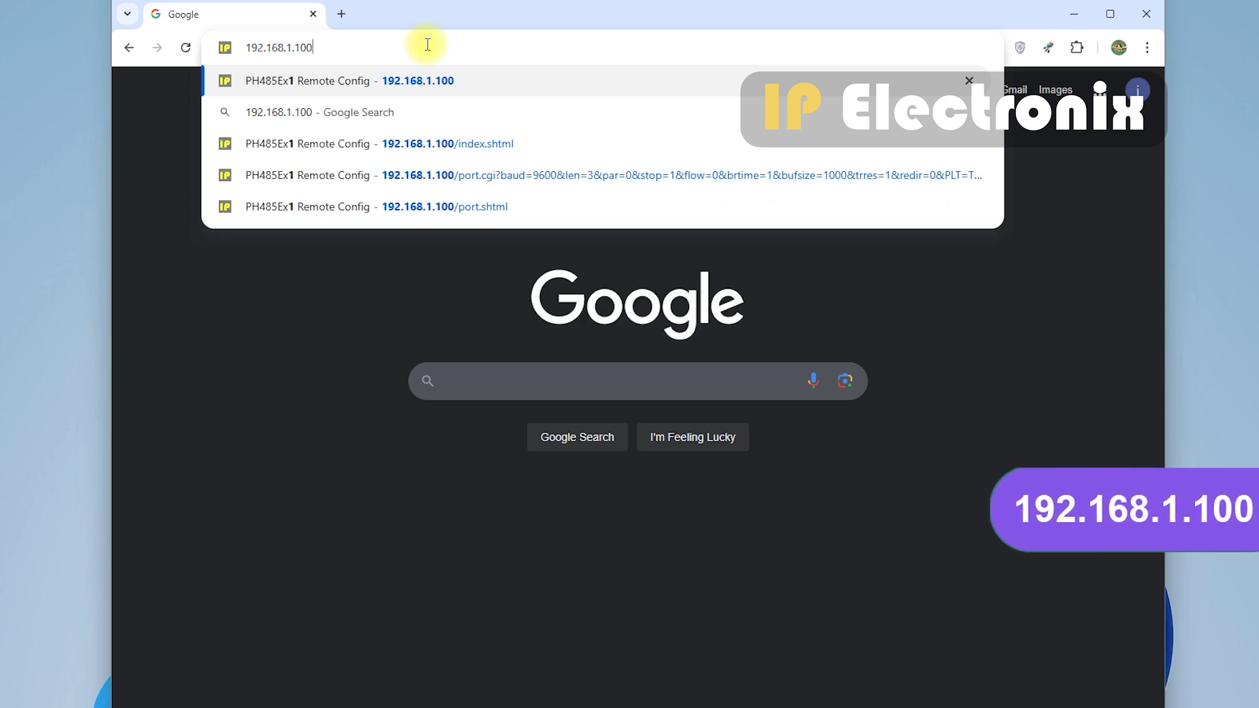
key("Return")
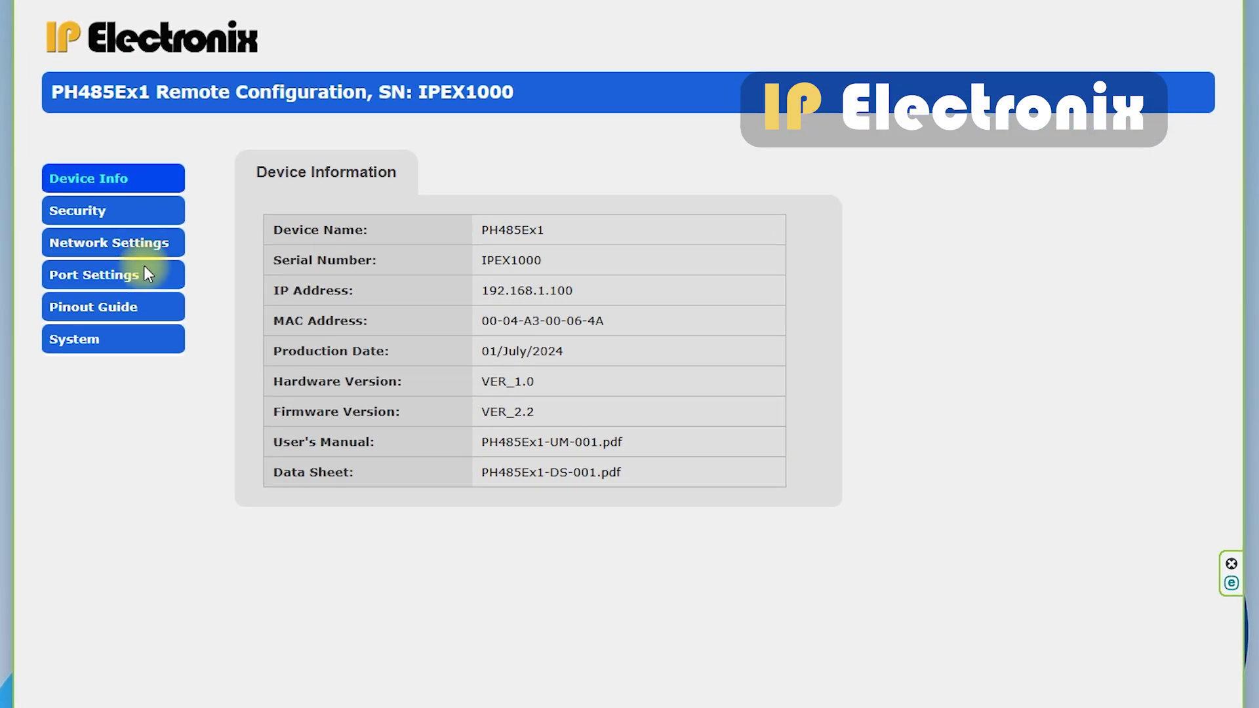
- Set Port 1's LAN function to Modbus Gateway RTU and save it with the configuration password
left_click(145, 269)
left_click(367, 197)
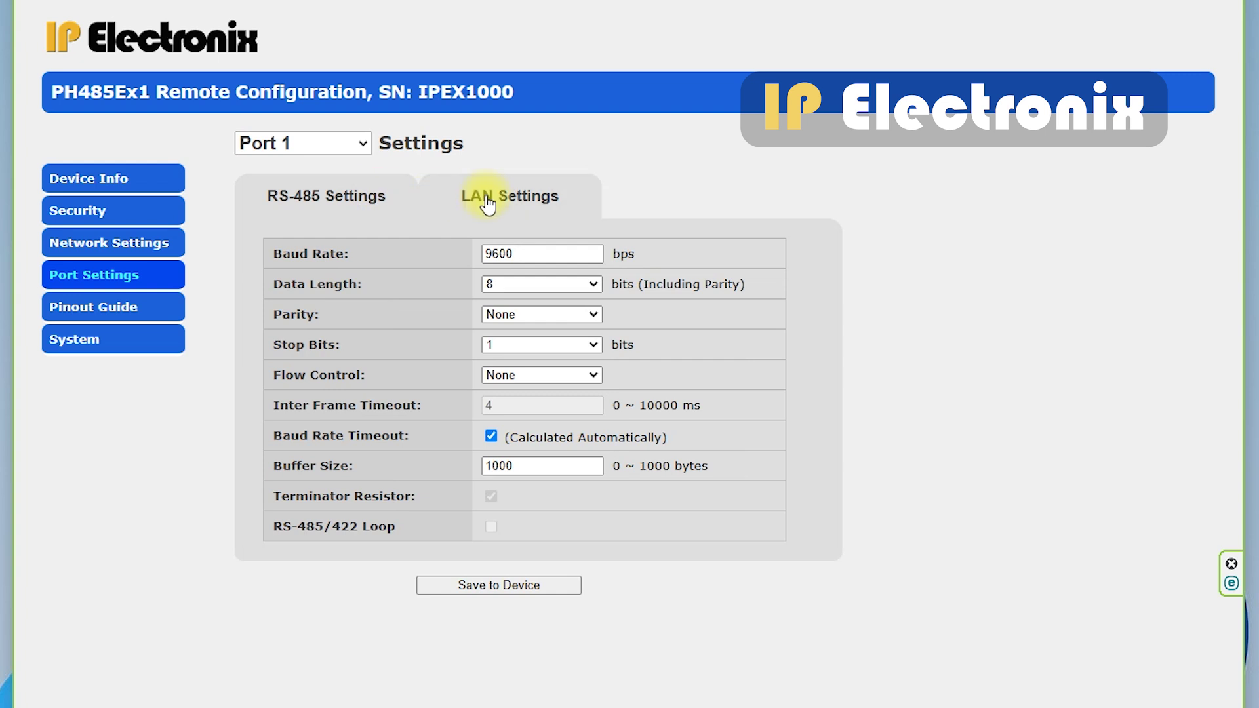
left_click(488, 204)
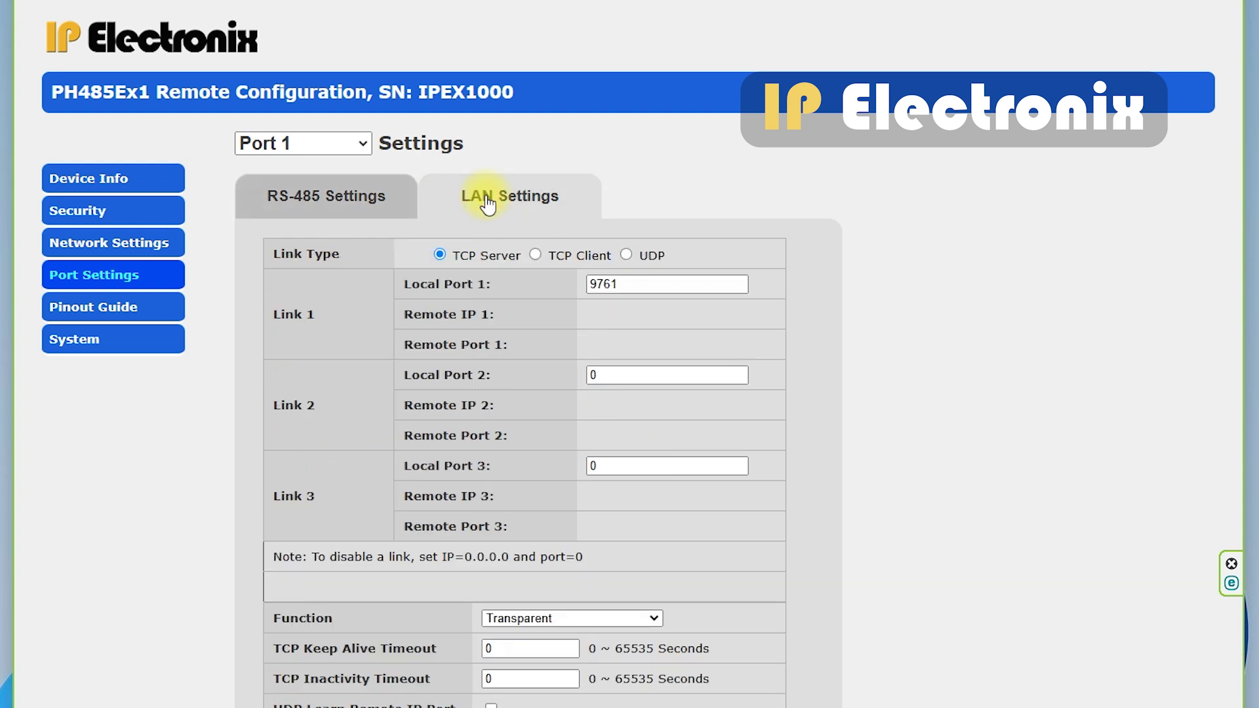
left_click(510, 617)
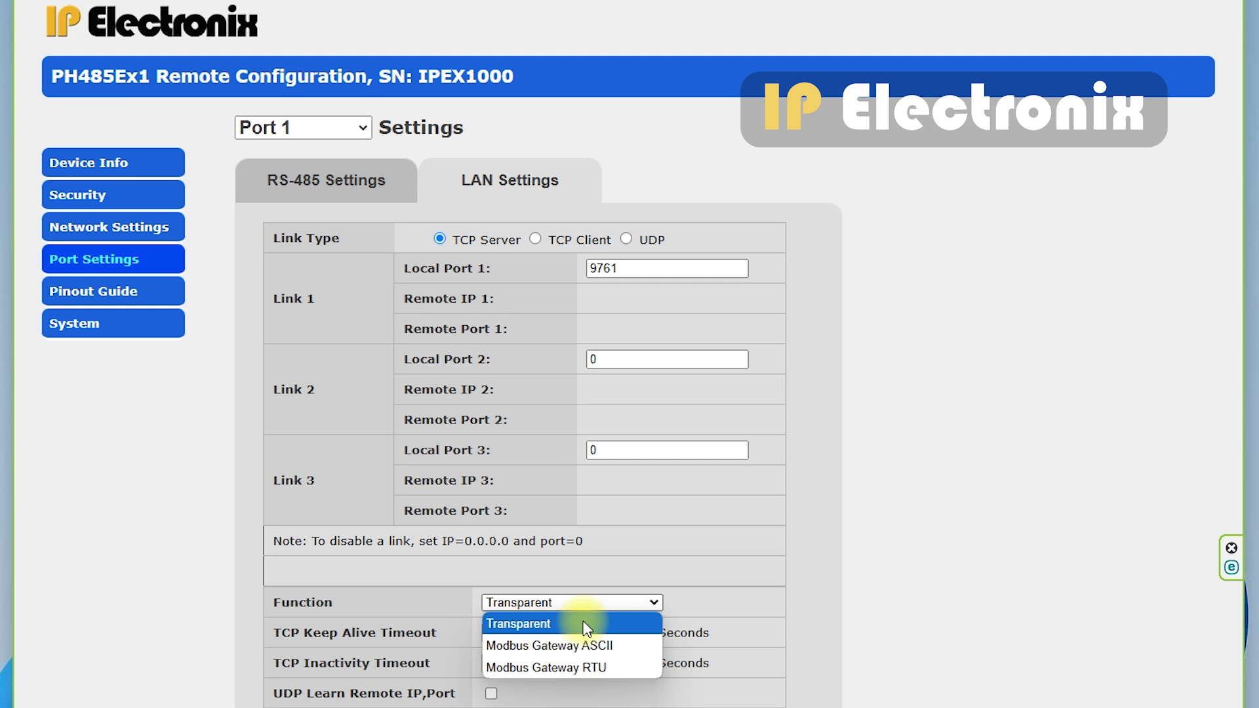
left_click(614, 666)
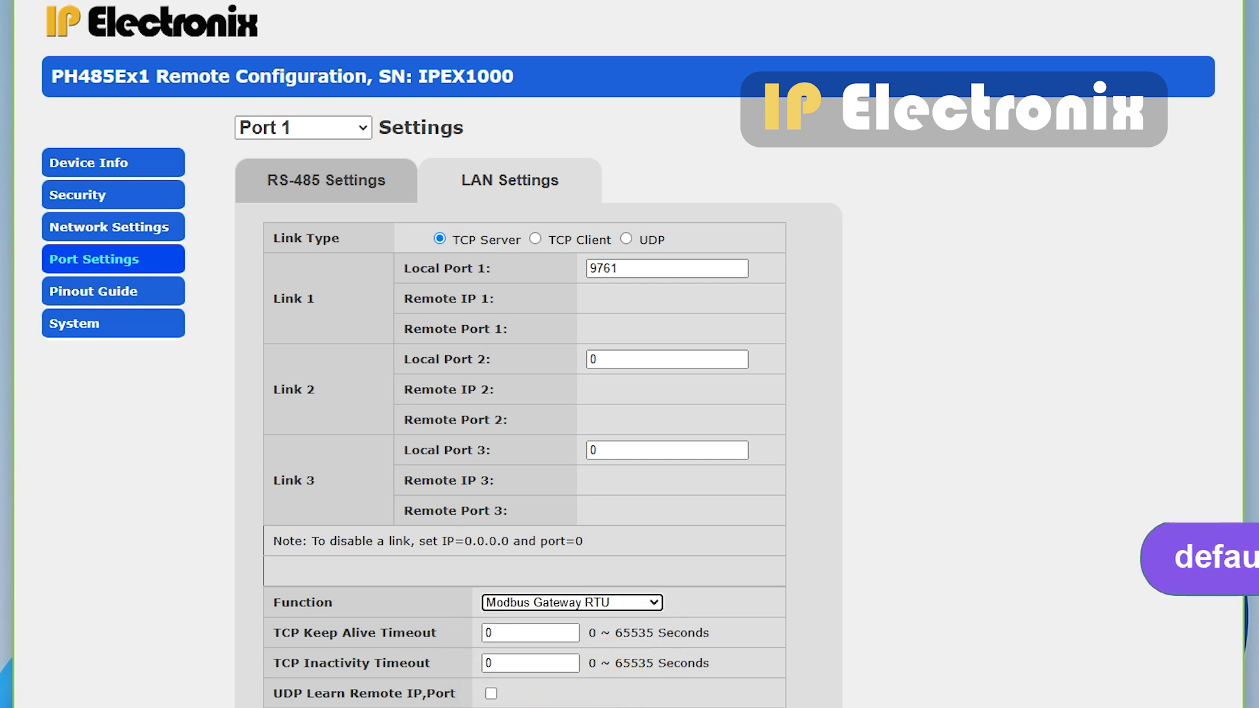
type("admin")
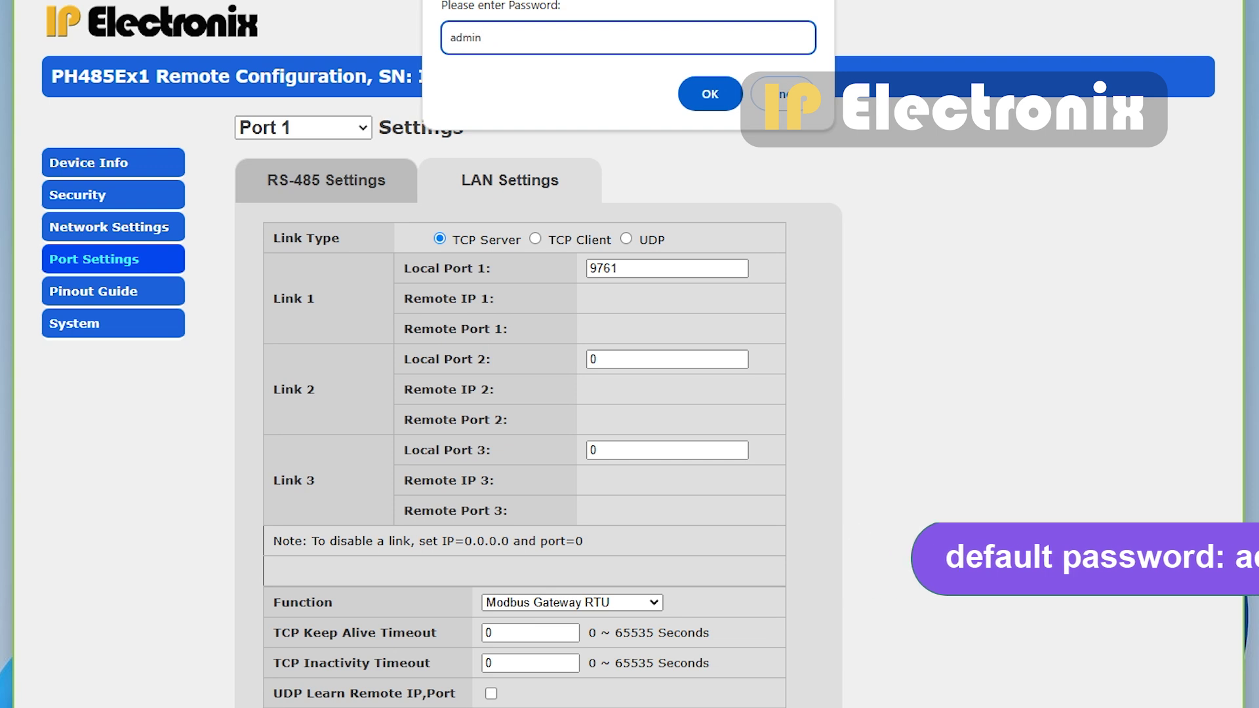
key("Return")
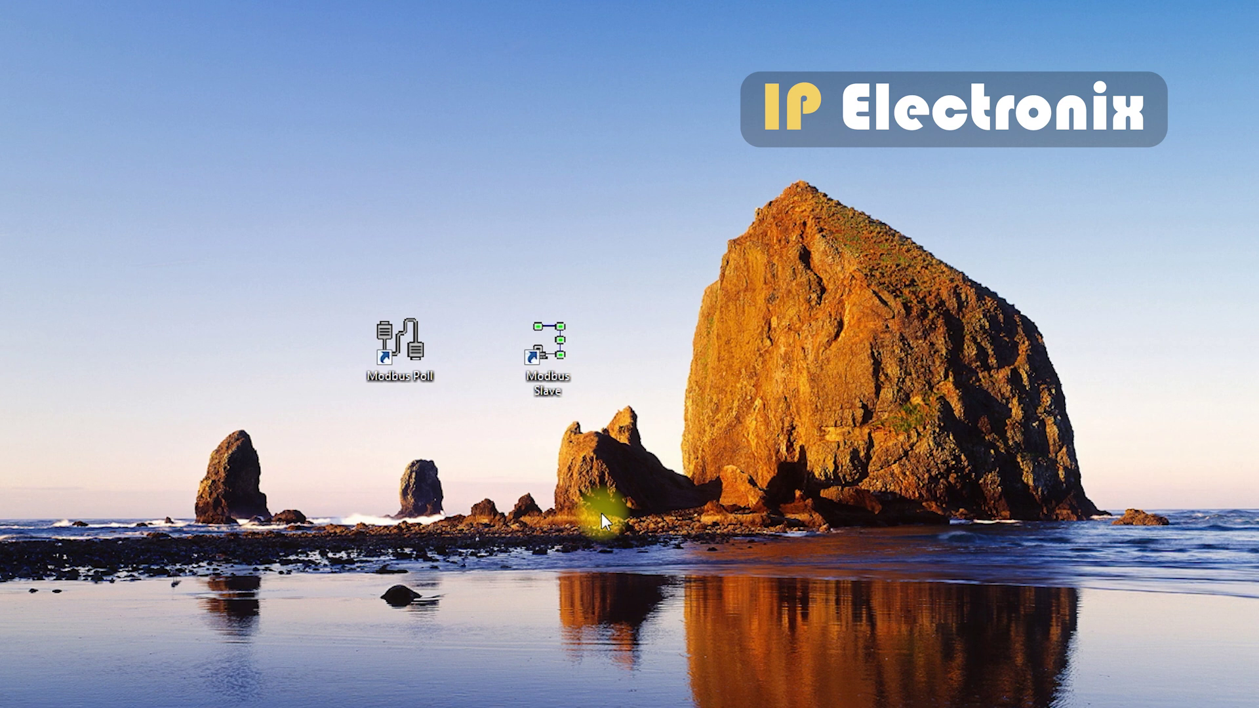
- Launch Modbus Slave and connect it on Port 8, RTU, 9600 baud, 8 data bits, no parity, 1 stop bit
double_click(555, 373)
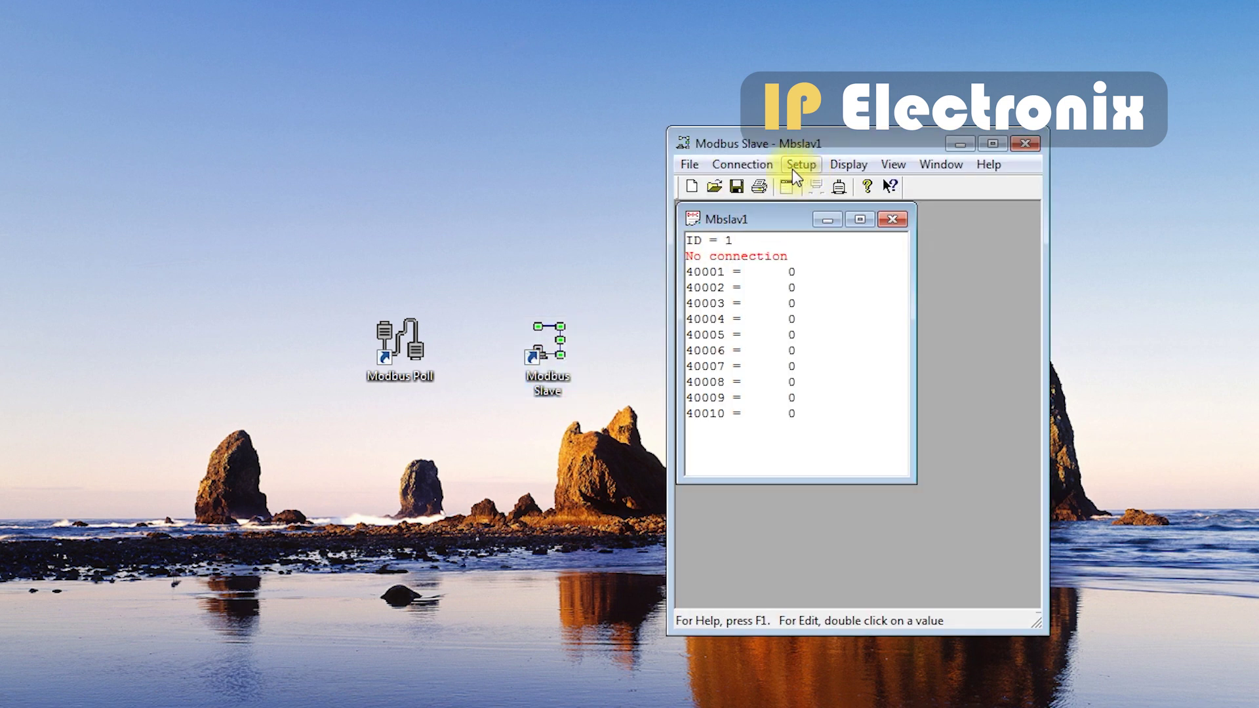
left_click(772, 167)
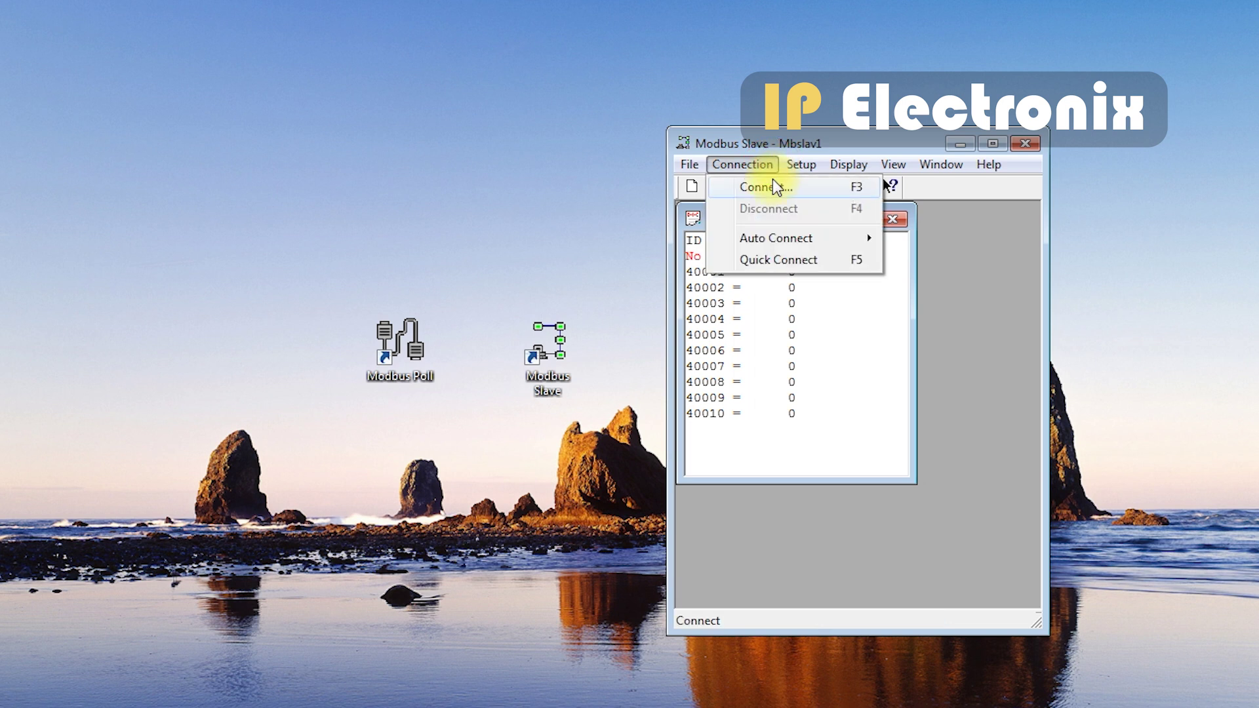
left_click(775, 187)
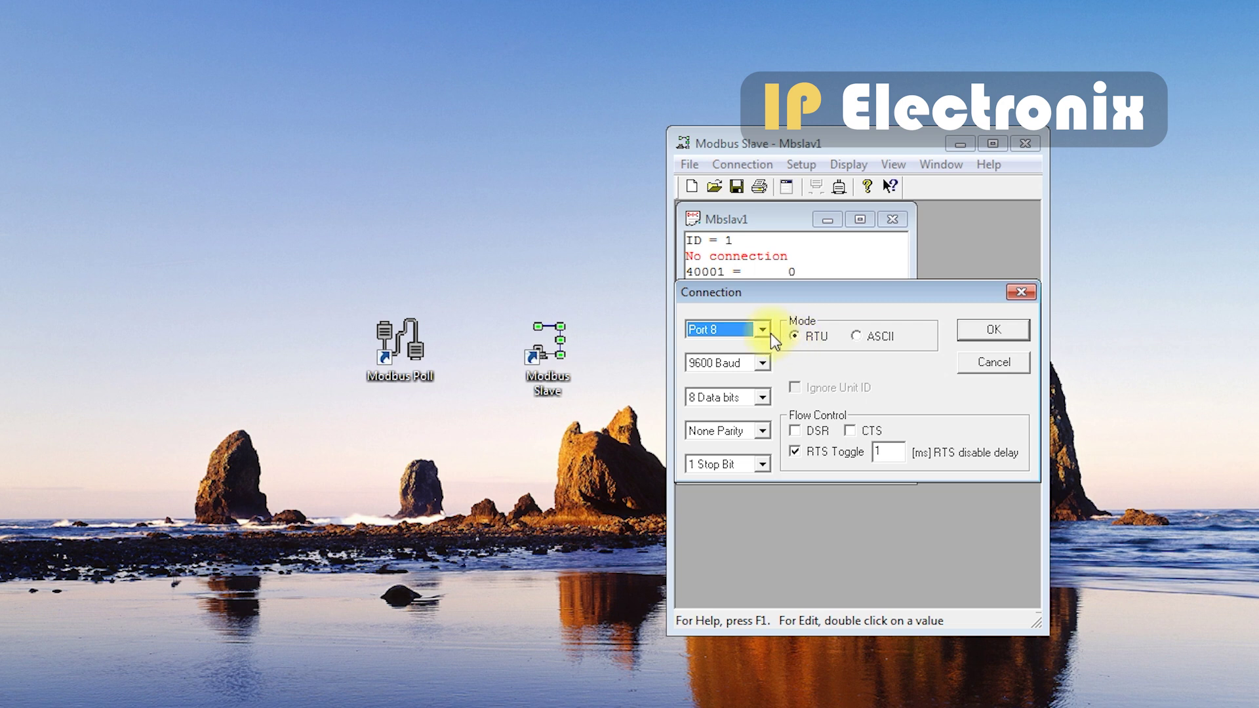
left_click(763, 330)
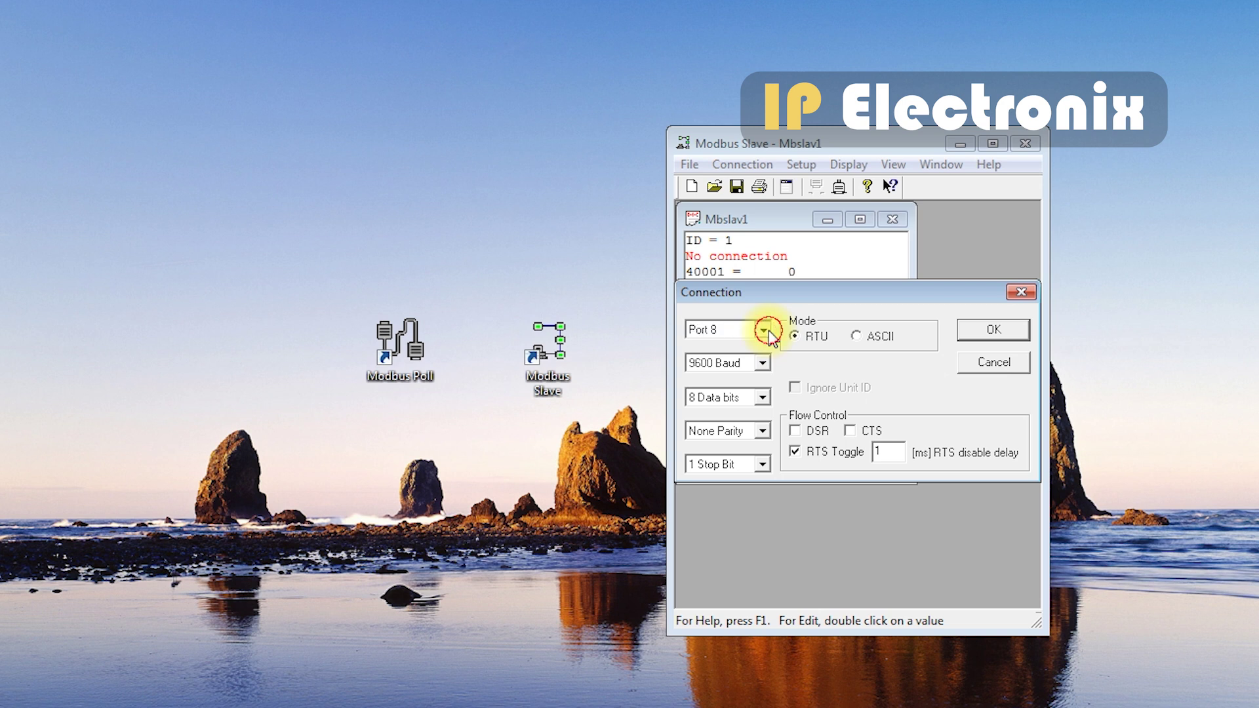
left_click(768, 331)
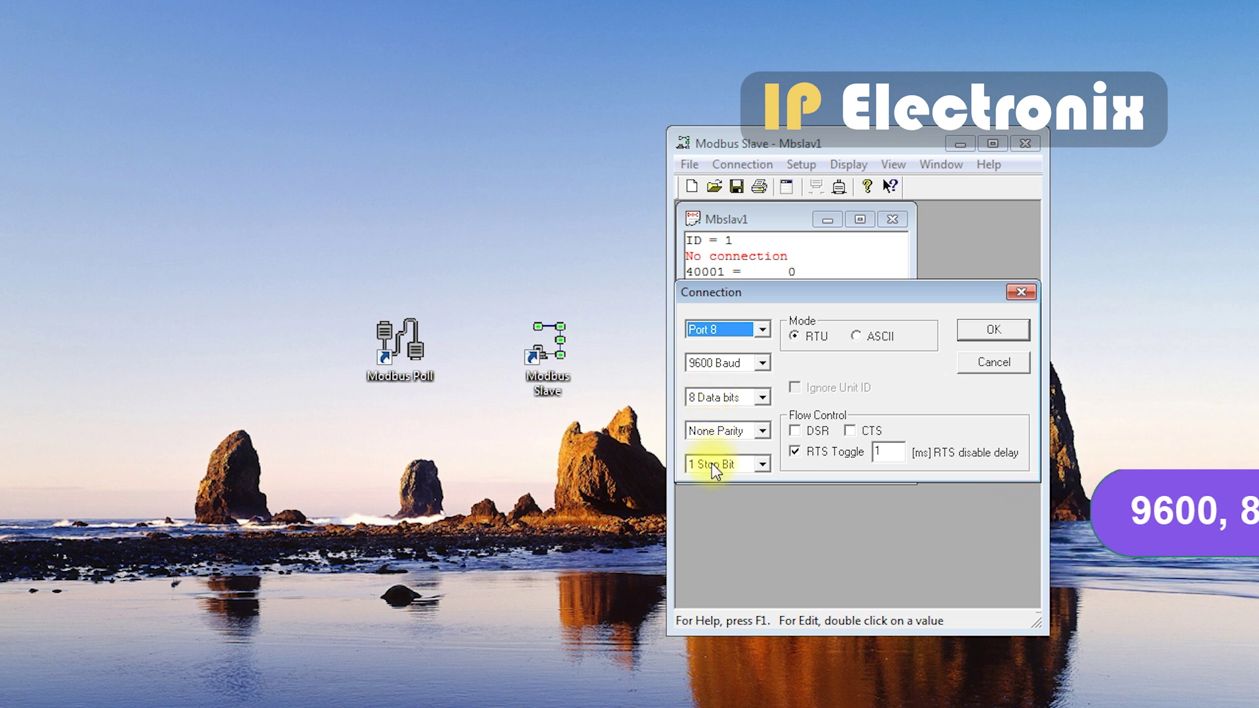
left_click(975, 332)
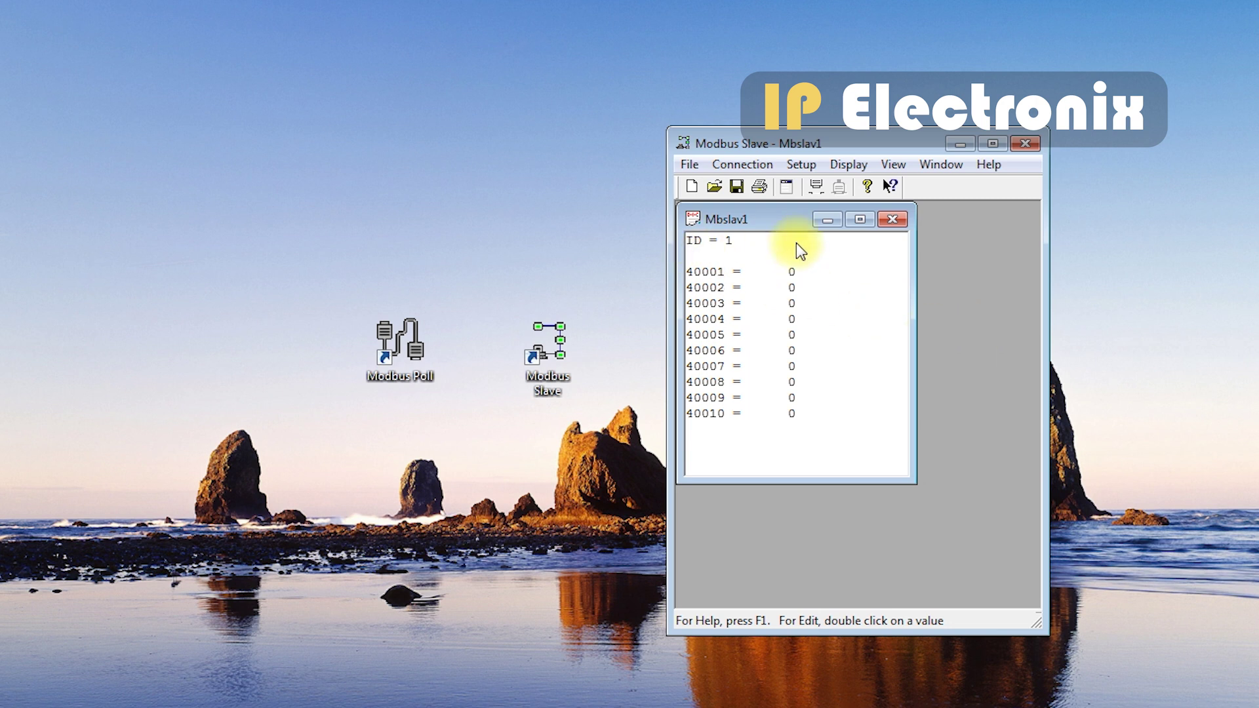
double_click(411, 339)
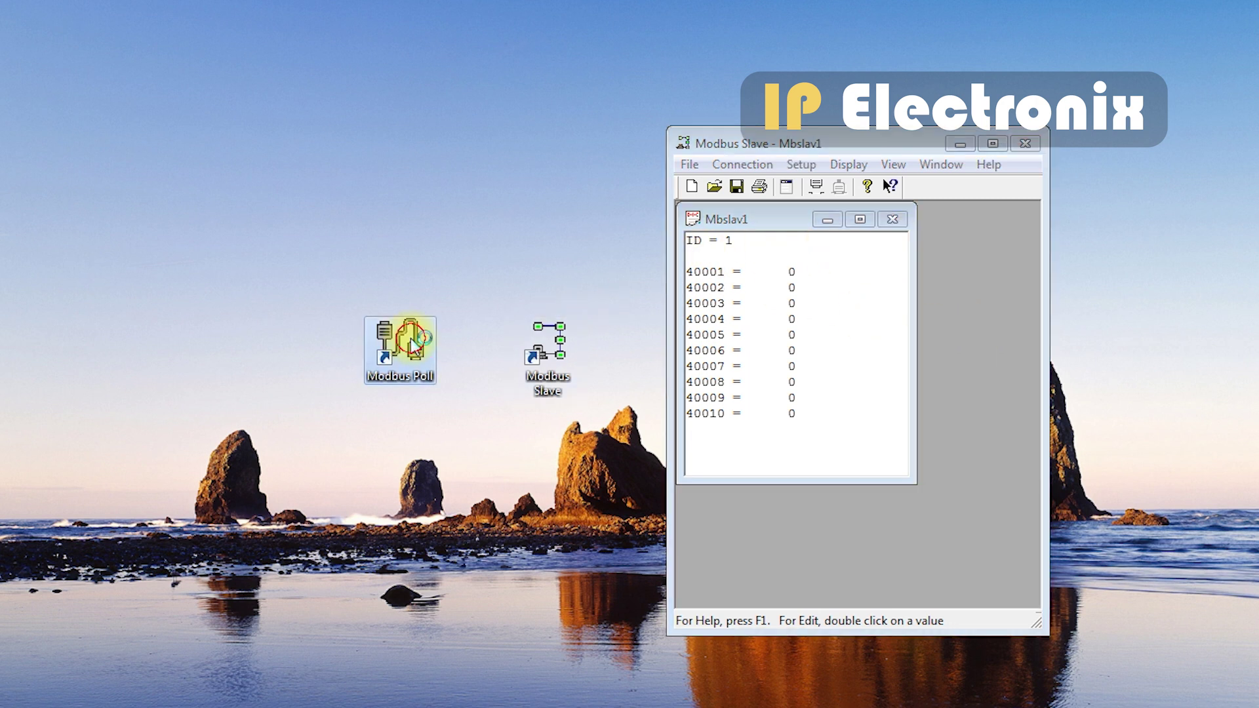
- Set the Modbus Poll connection to TCP/IP with remote server IP 192.168.1.100
left_click(320, 165)
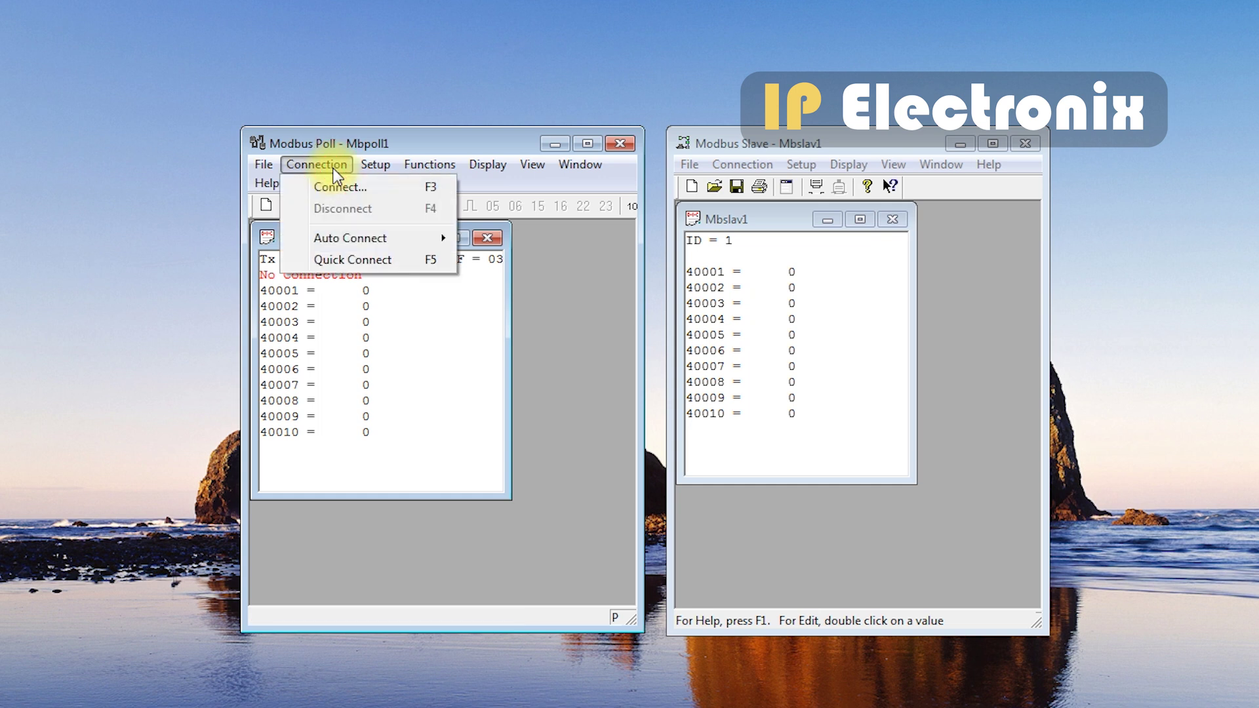
left_click(335, 185)
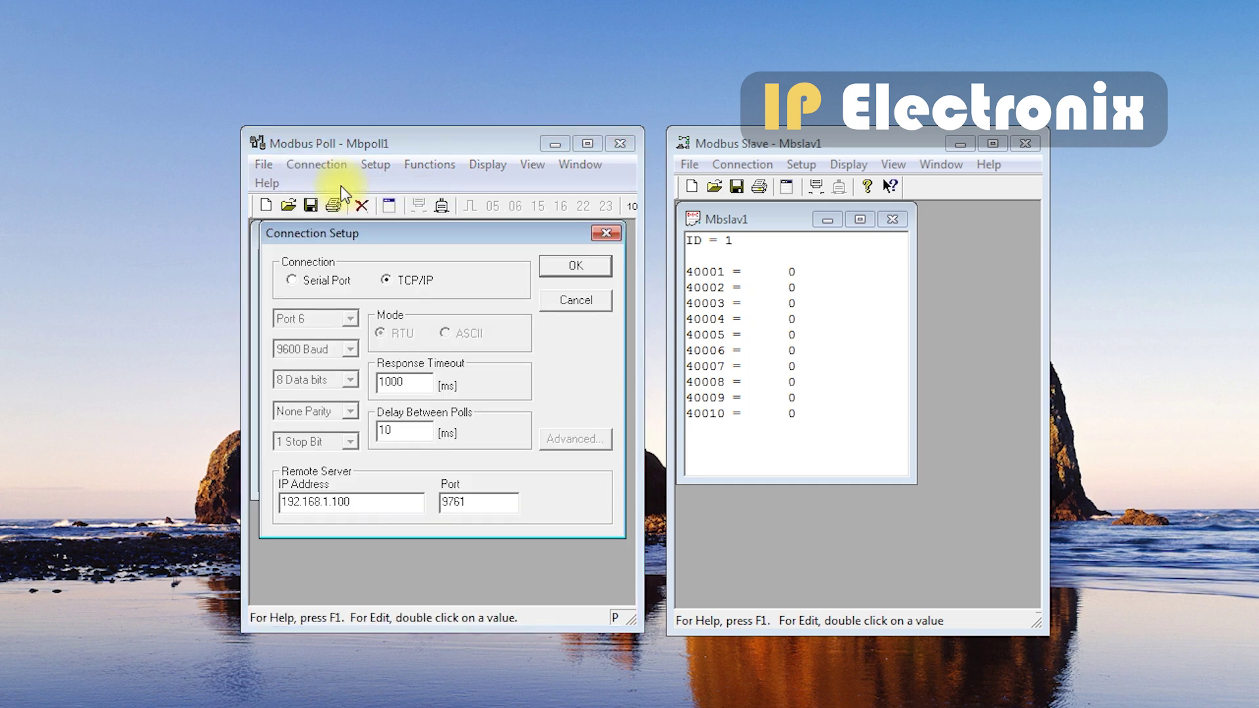
left_click(387, 281)
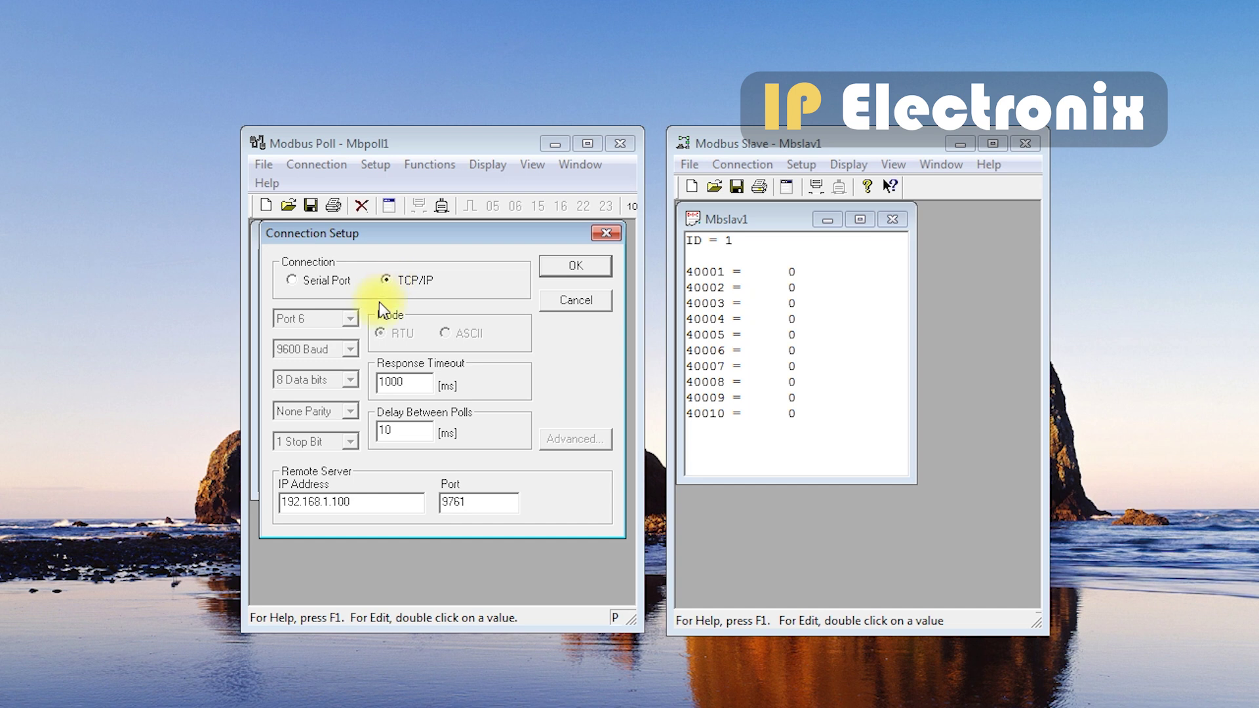
left_click(371, 503)
left_click_drag(371, 504, 264, 506)
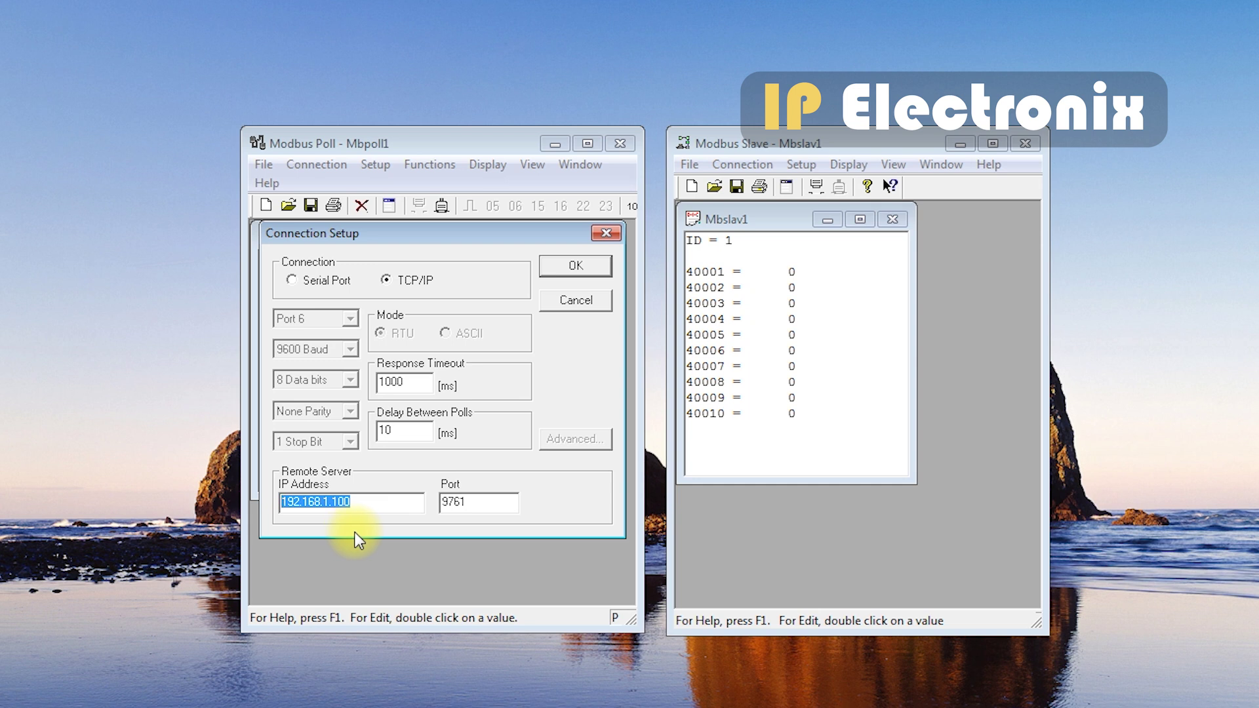
- Match remote port 9761 to the gateway's Local Port 1 and start polling
left_click(472, 502)
double_click(472, 503)
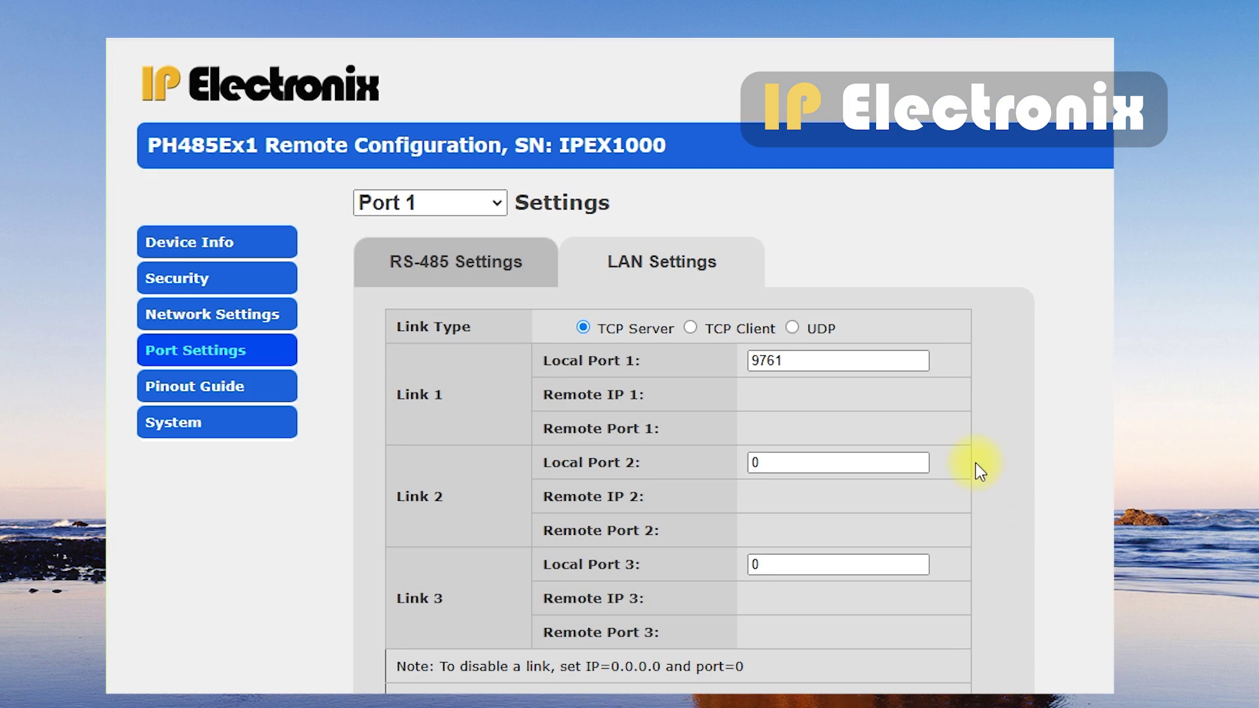
left_click(808, 361)
double_click(814, 362)
left_click(815, 363)
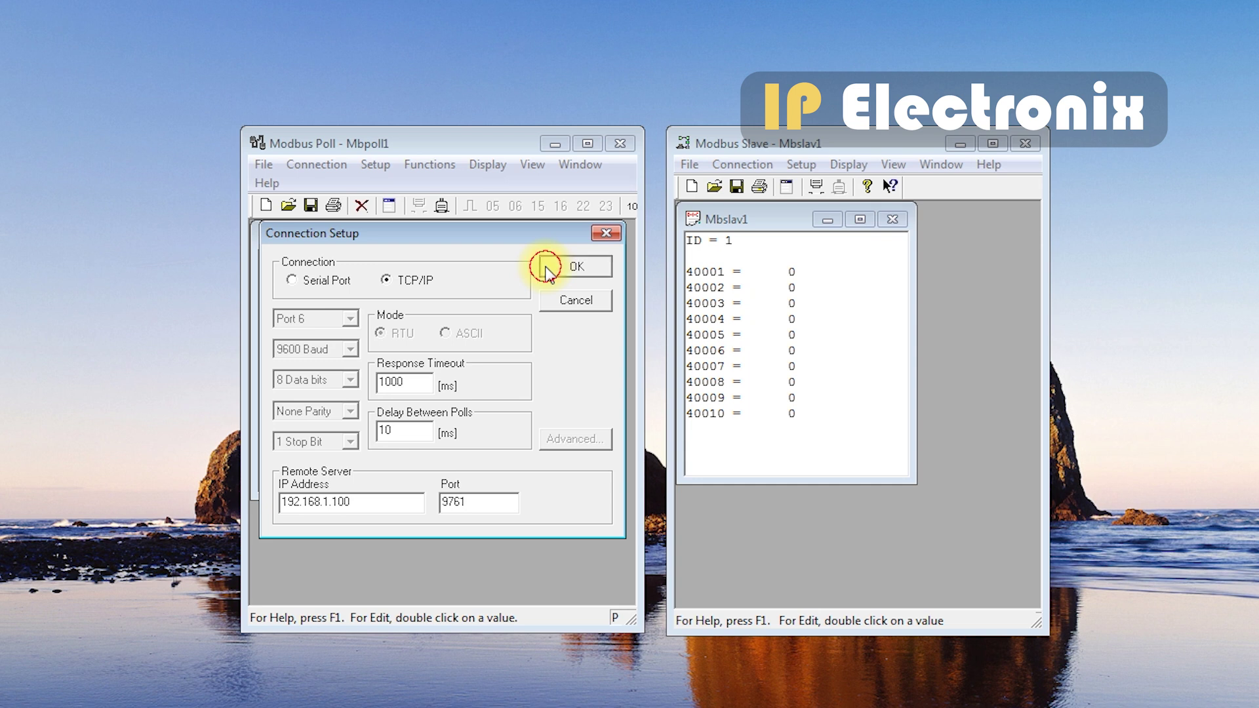
left_click(545, 265)
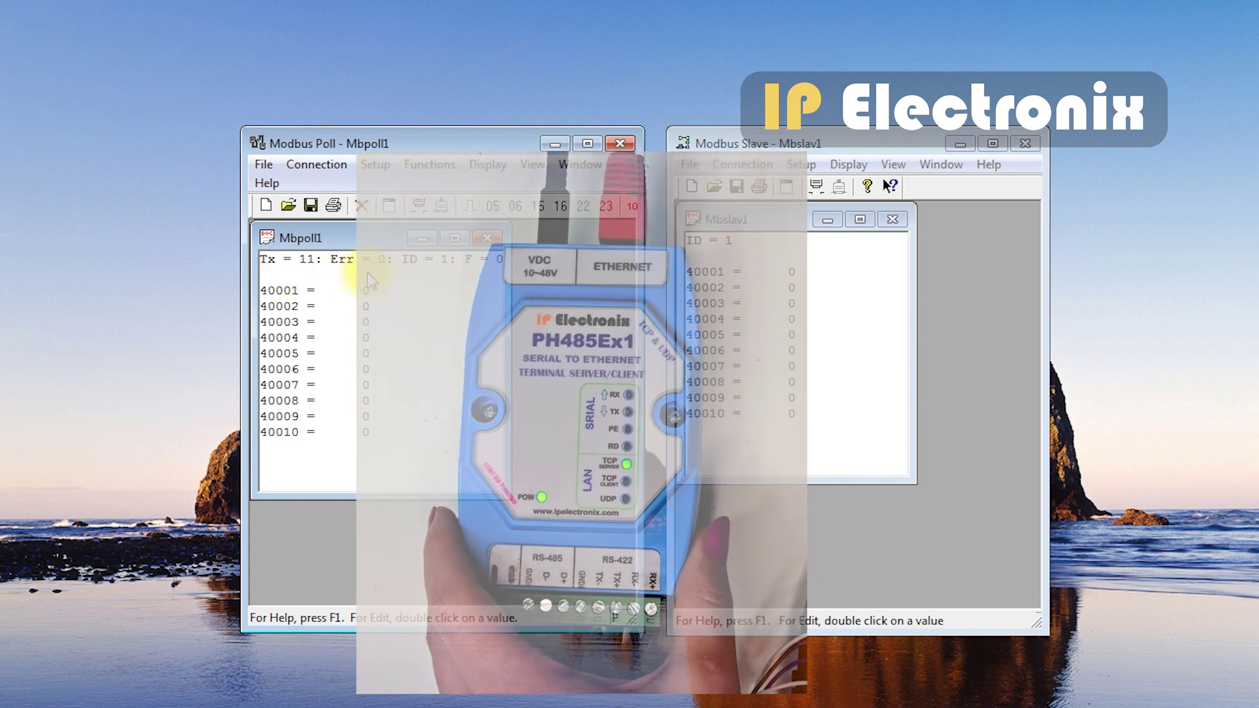
- Set slave register 40002 to 8766 in Modbus Slave
double_click(697, 286)
type("8766")
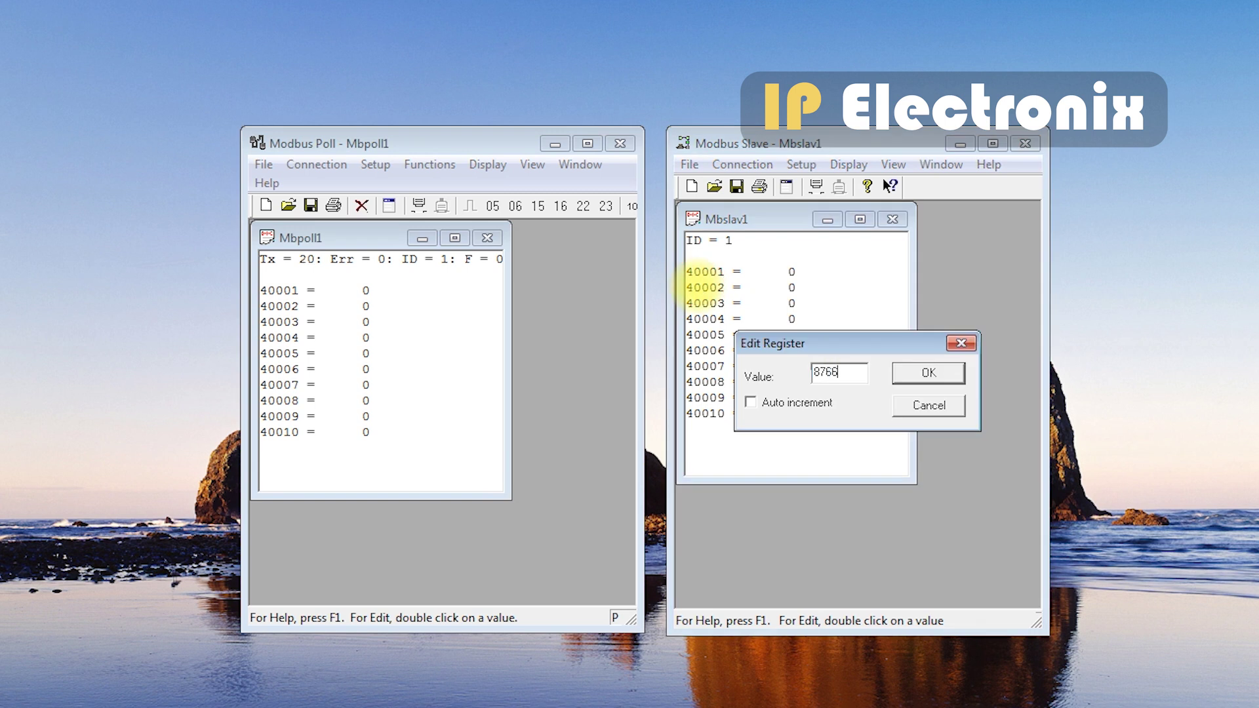
key("Return")
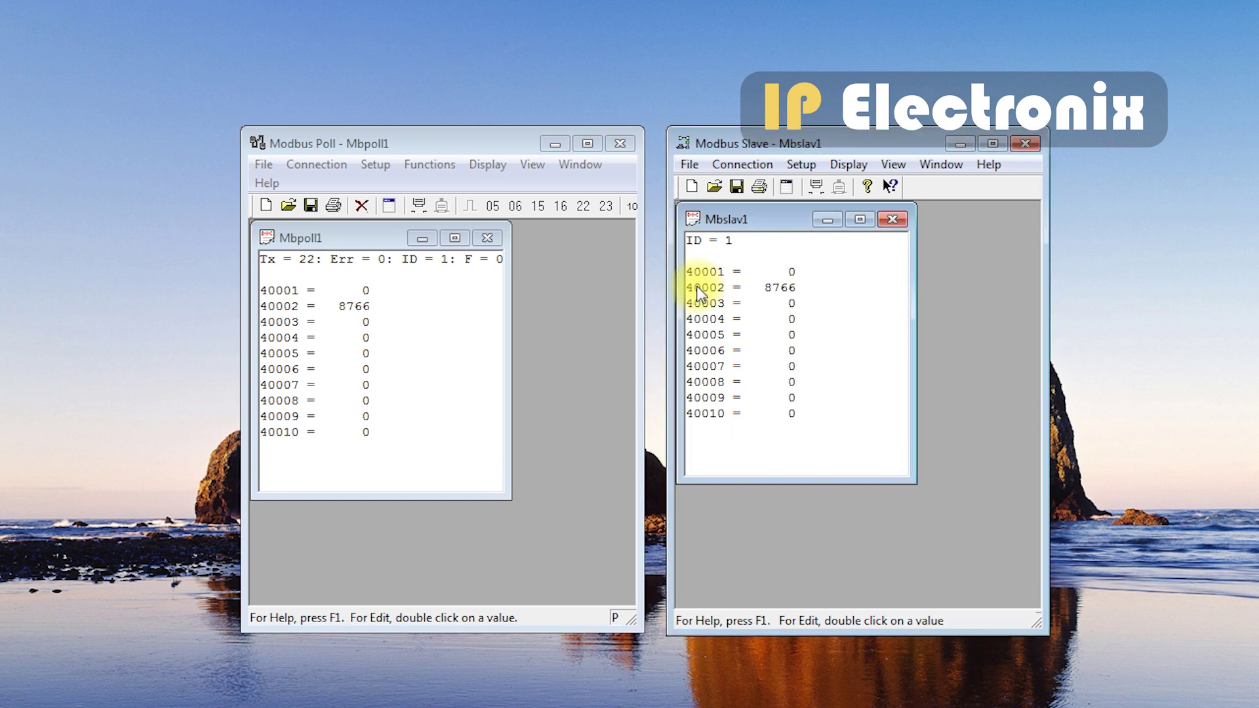
- Write 555 to register 40009 from Modbus Poll
double_click(286, 416)
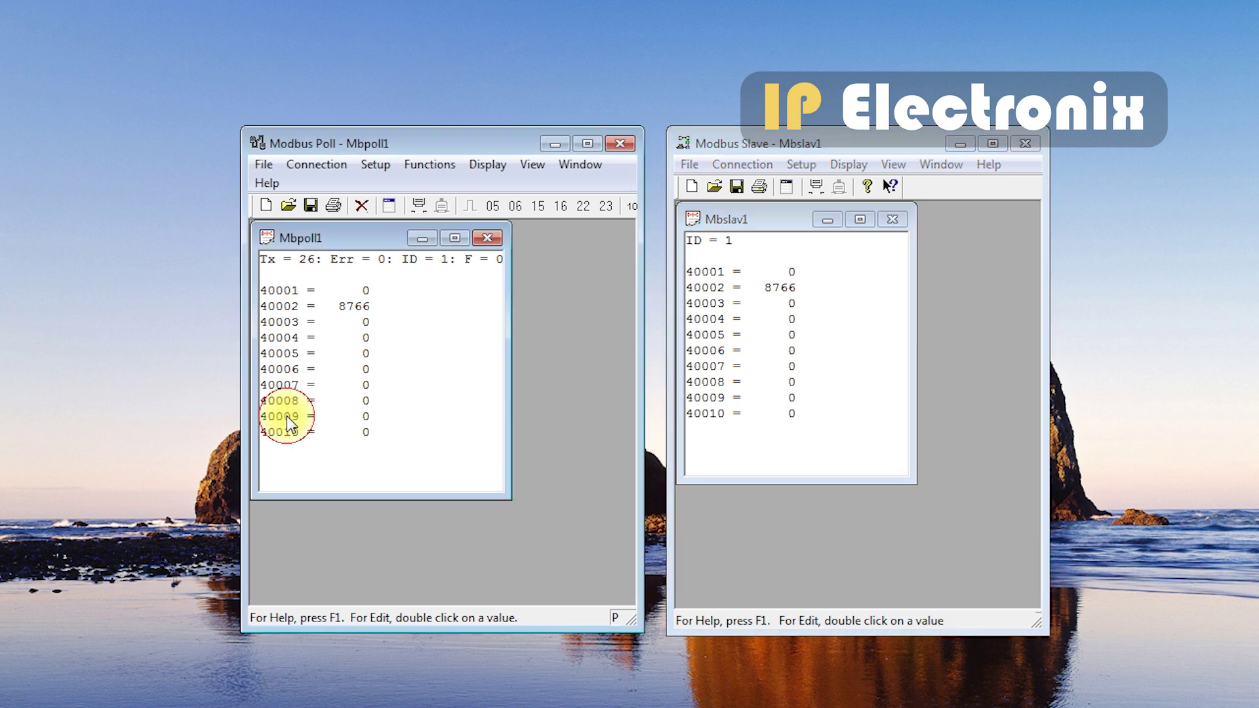
type("555")
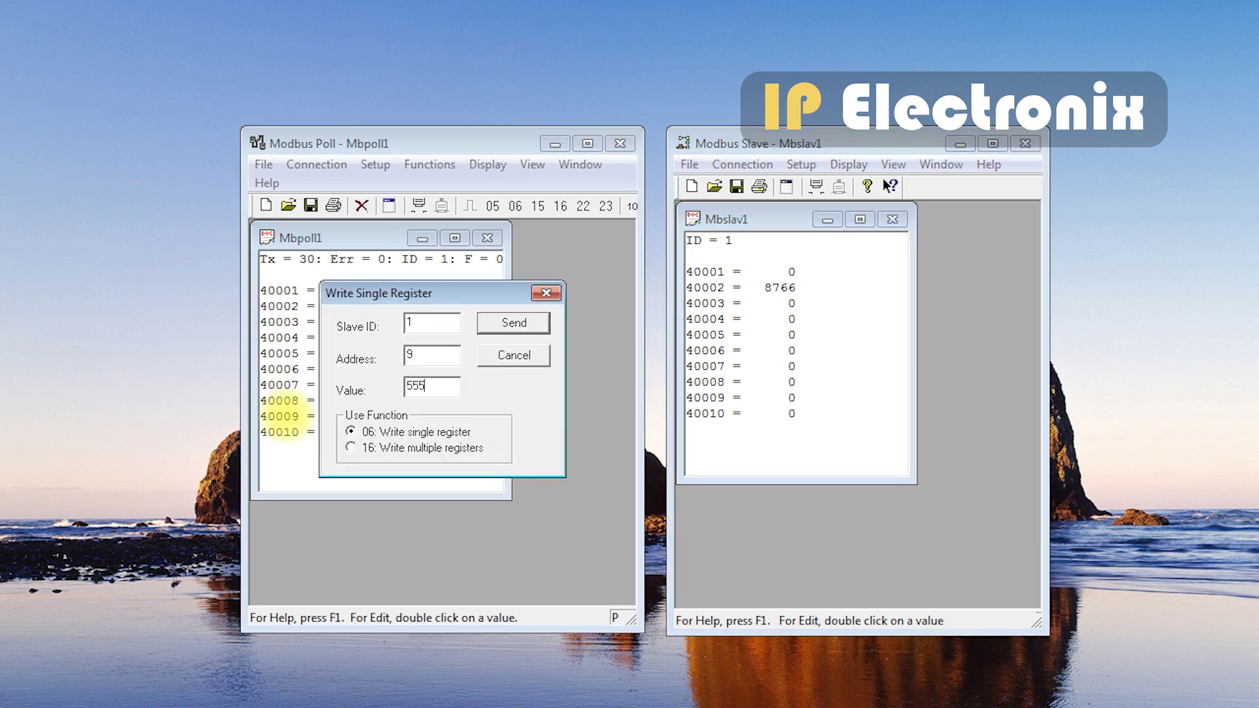
left_click(483, 326)
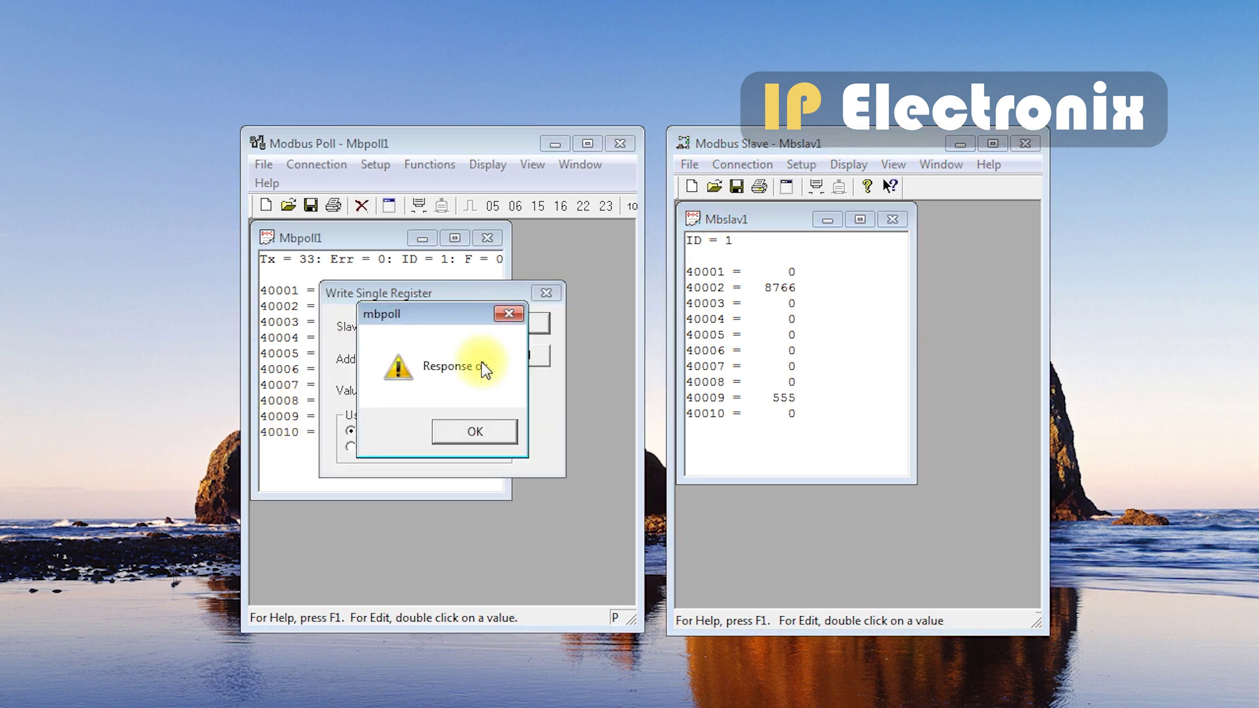
left_click(476, 431)
left_click(541, 297)
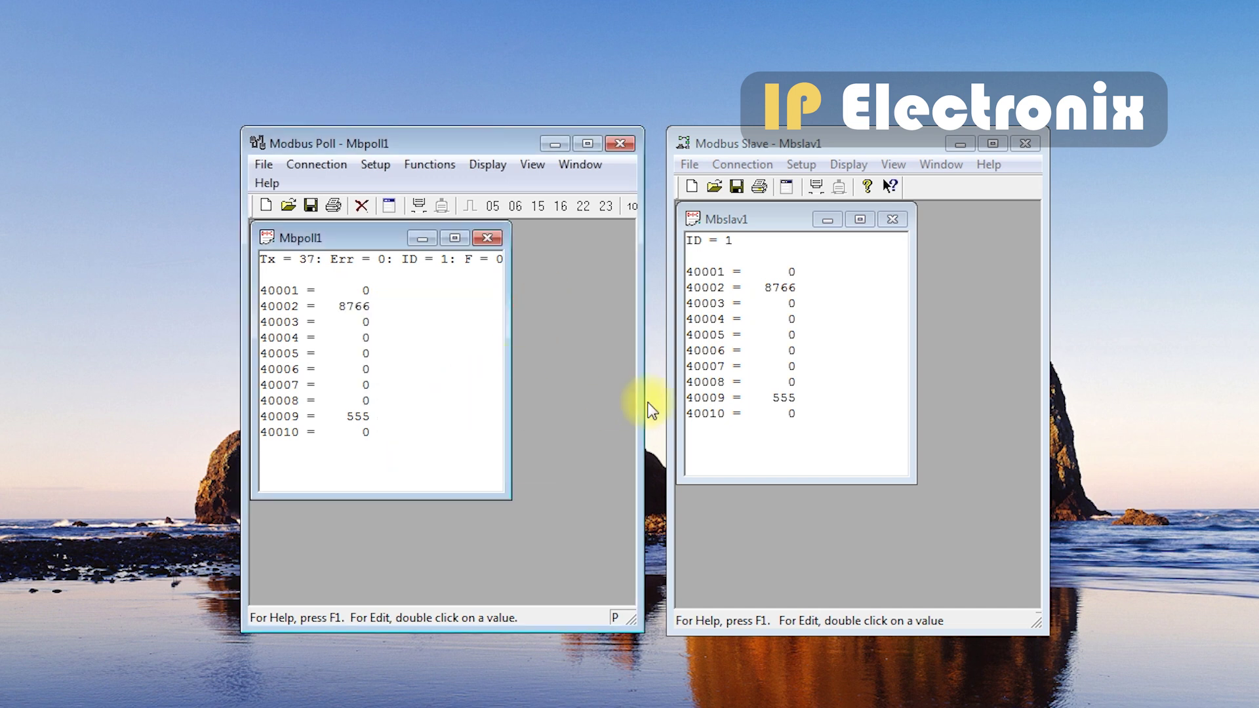